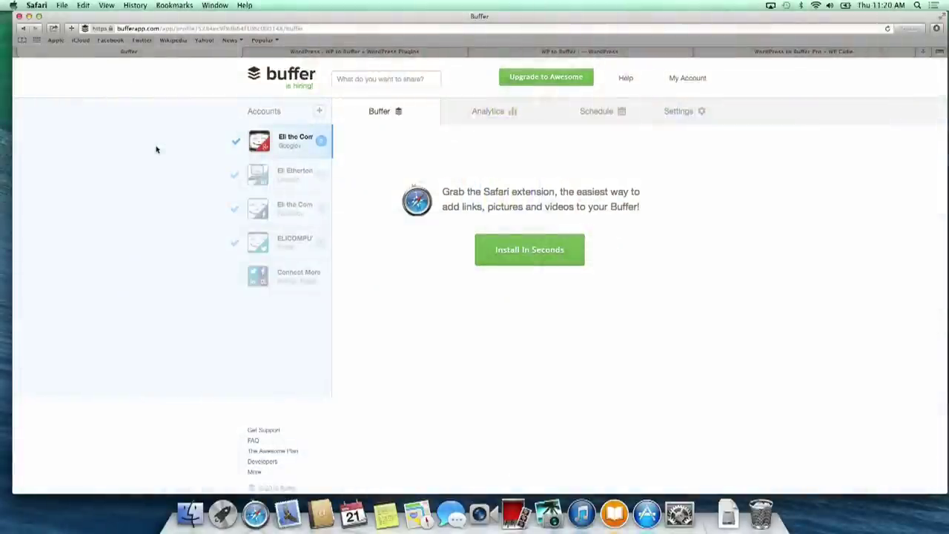
# - Look through the LinkedIn, Facebook and Twitter account queues in Buffer, ending on Facebook
pyautogui.click(168, 28)
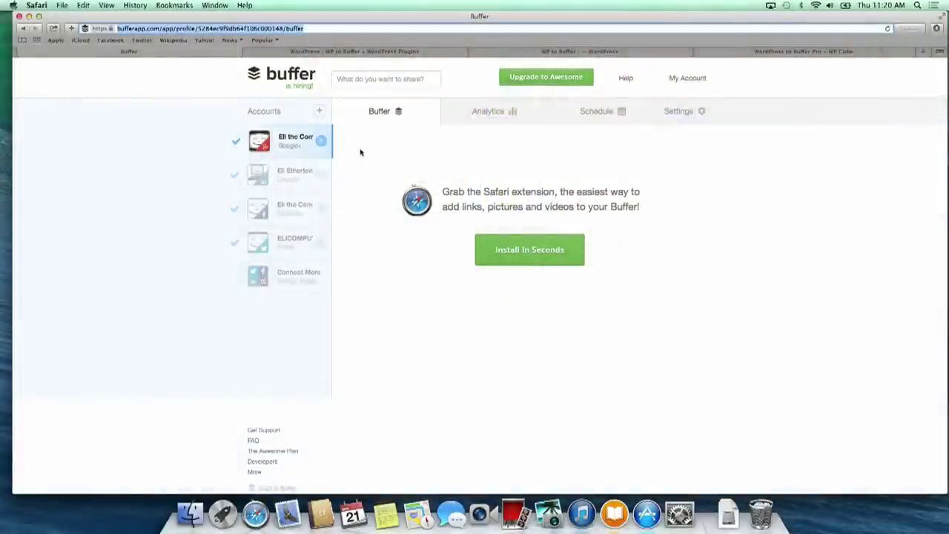
pyautogui.click(294, 171)
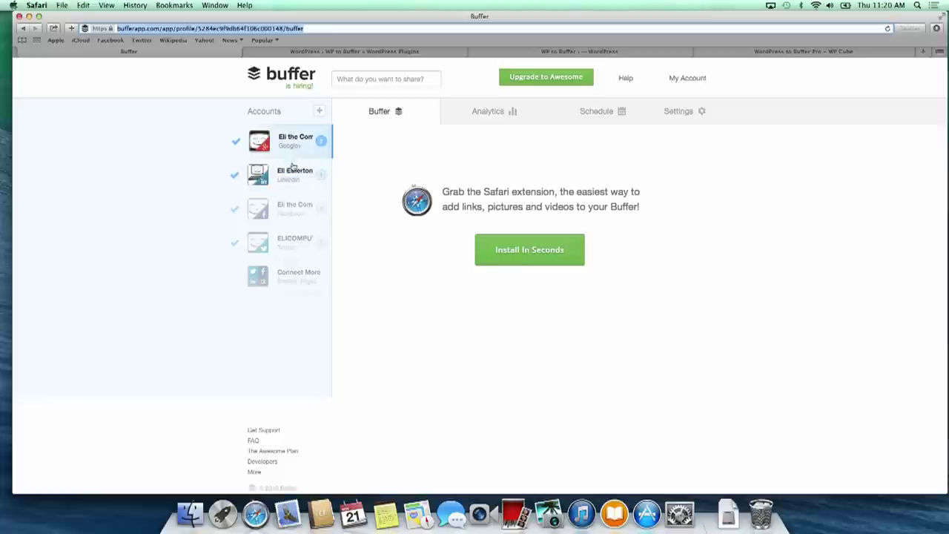
pyautogui.click(280, 213)
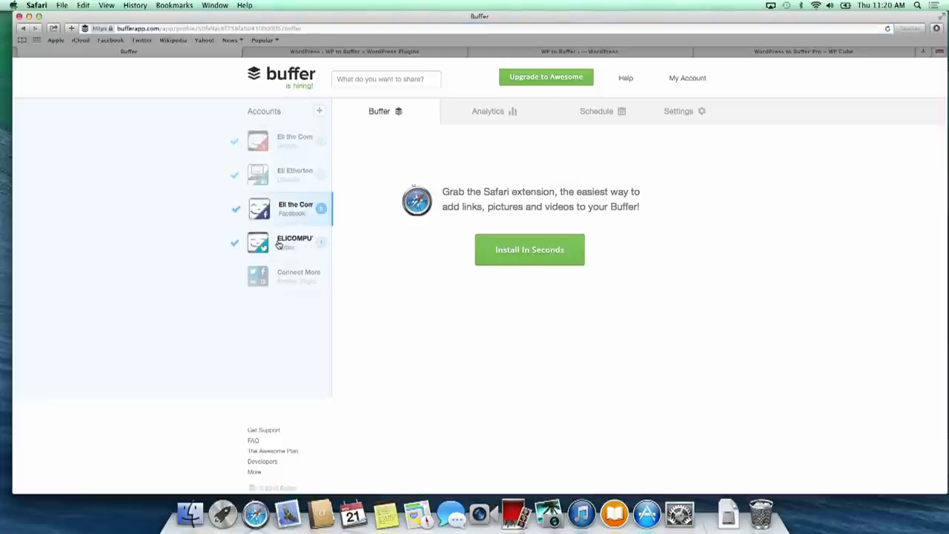
pyautogui.click(286, 241)
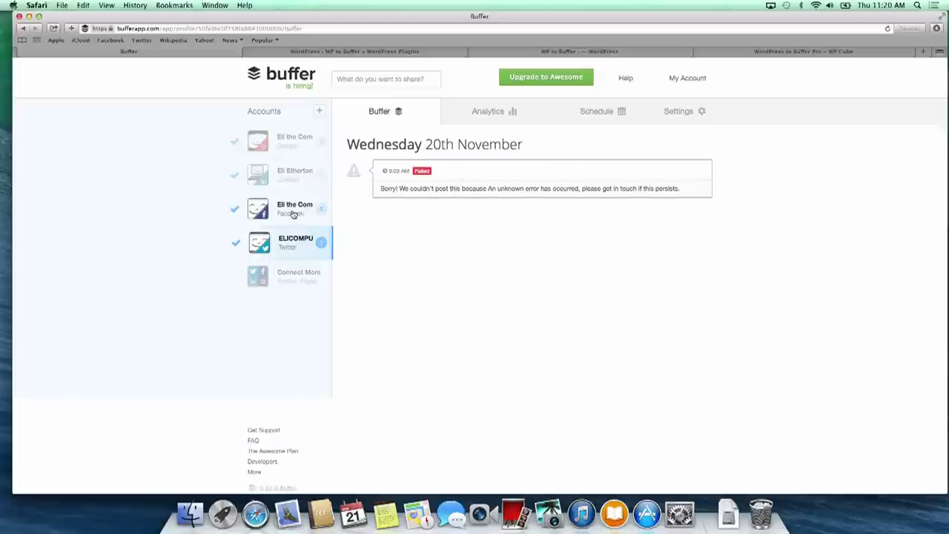
pyautogui.click(294, 212)
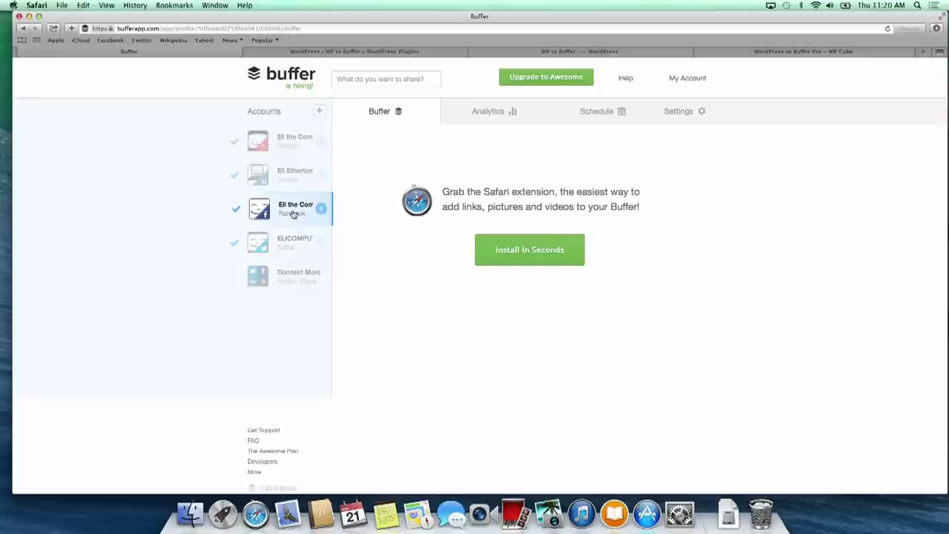
# - Review the Facebook account's Analytics: post comments, likes, clicks, reach and shares
pyautogui.click(491, 123)
pyautogui.scroll(-10, 460, 188)
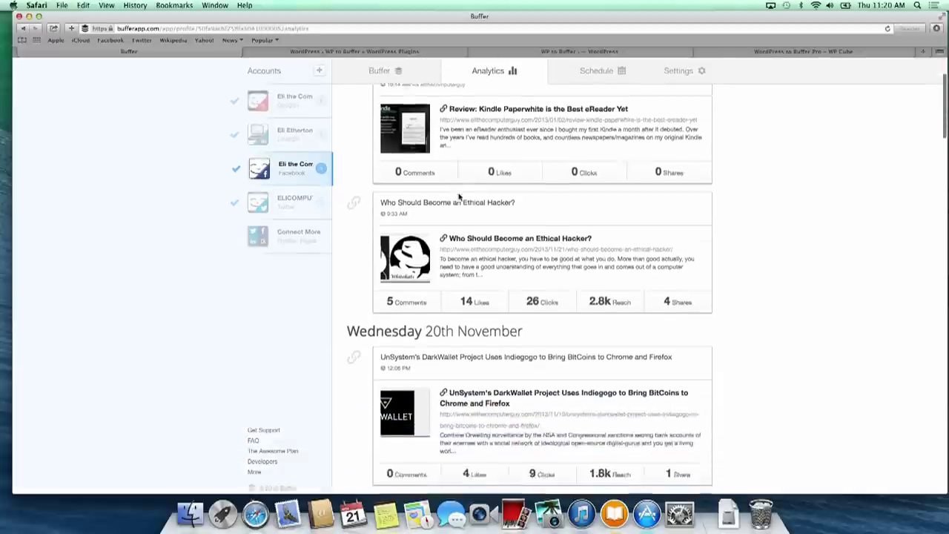
pyautogui.scroll(-6, 460, 196)
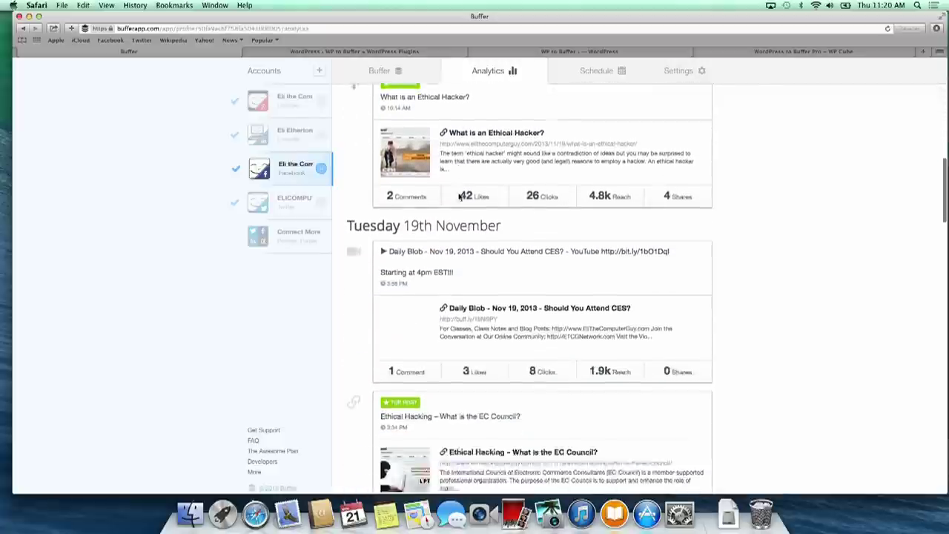
pyautogui.scroll(7, 468, 185)
pyautogui.scroll(-7, 470, 182)
pyautogui.scroll(10, 470, 181)
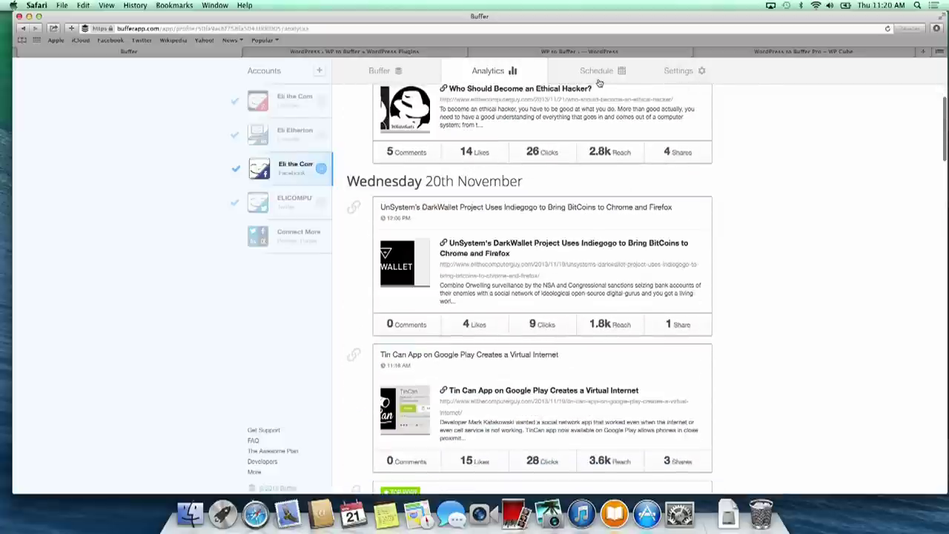
# - Show the Facebook account's schedule of eight weekday posting times in New York time
pyautogui.click(597, 70)
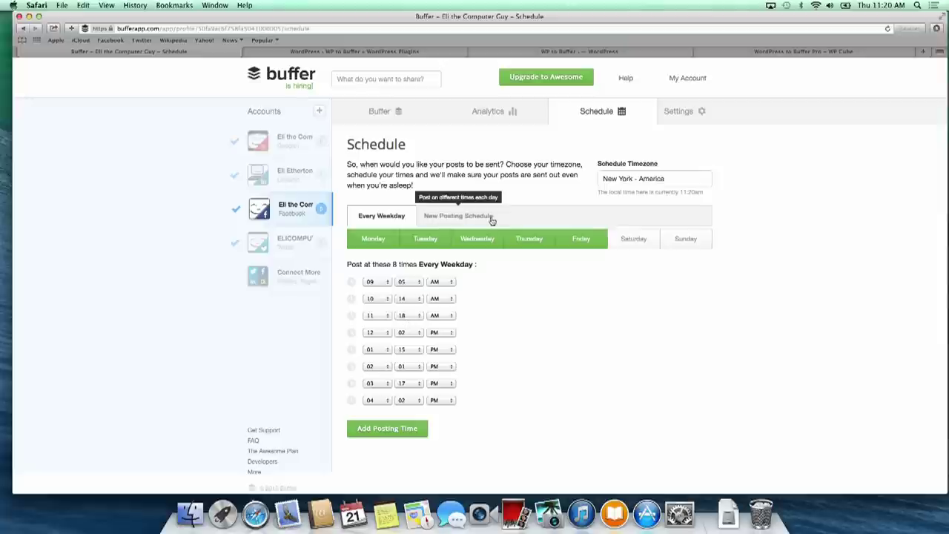
# - Switch to the WP to Buffer plugin page on WordPress.org
pyautogui.click(362, 53)
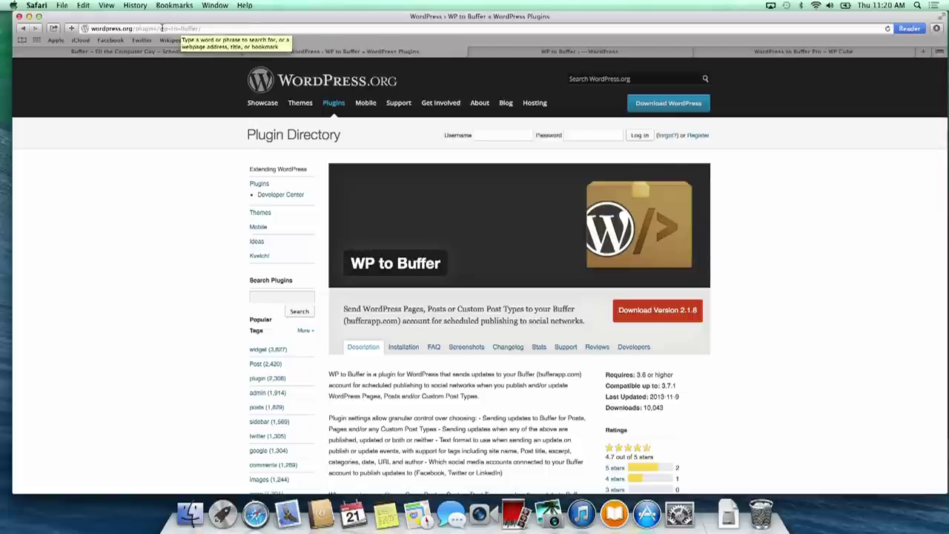
# - Highlight wp-to-buffer in the address and scroll the plugin page, then go to WordPress settings
pyautogui.moveTo(160, 28); pyautogui.dragTo(206, 28)
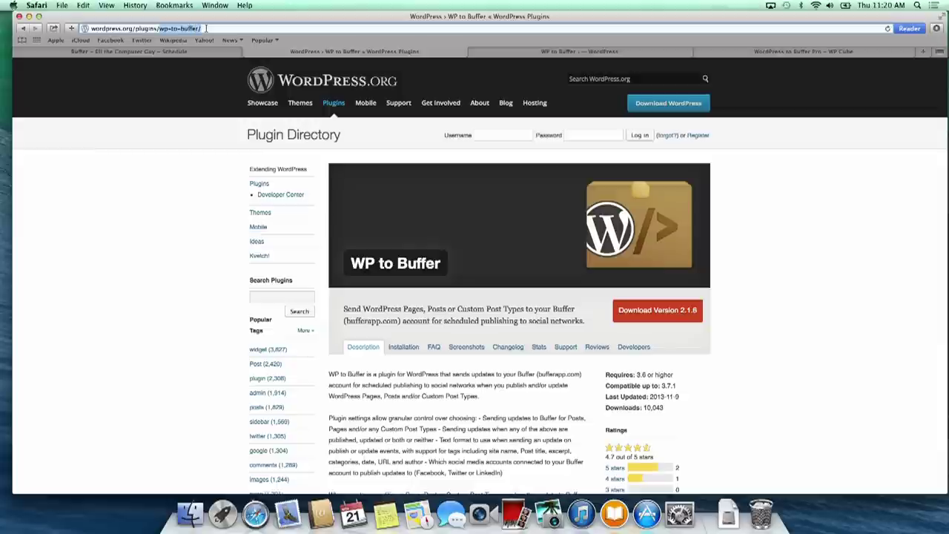
pyautogui.click(207, 28)
pyautogui.scroll(-2, 425, 261)
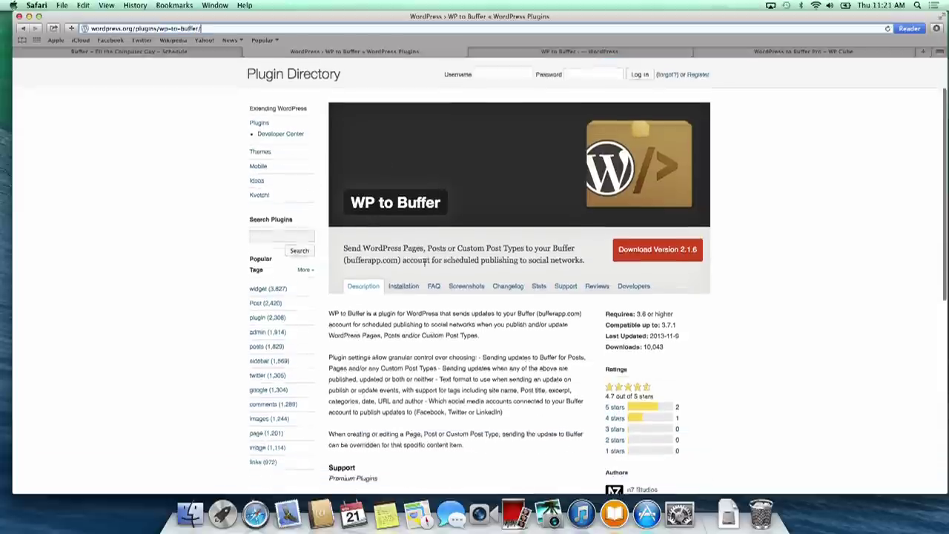
pyautogui.scroll(-4, 425, 261)
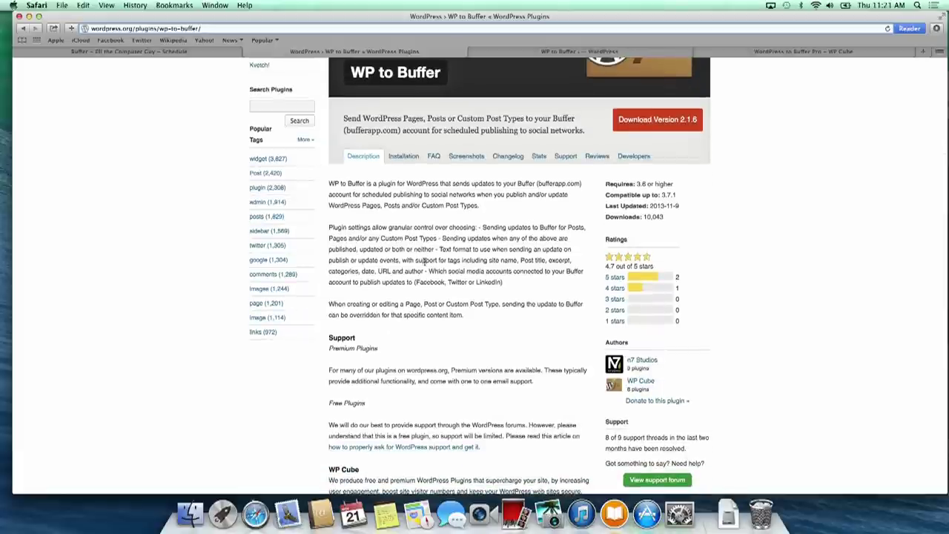
pyautogui.scroll(-3, 425, 261)
pyautogui.scroll(8, 425, 261)
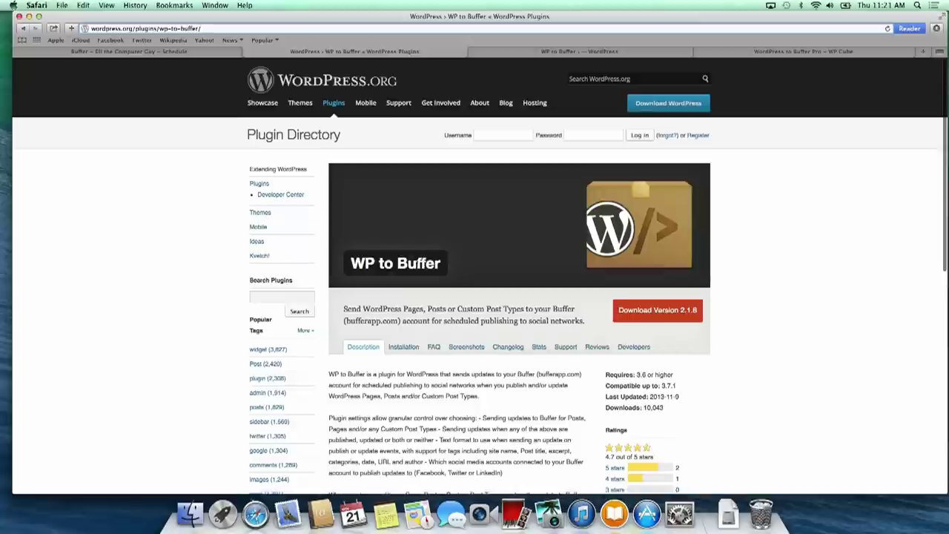
pyautogui.click(569, 54)
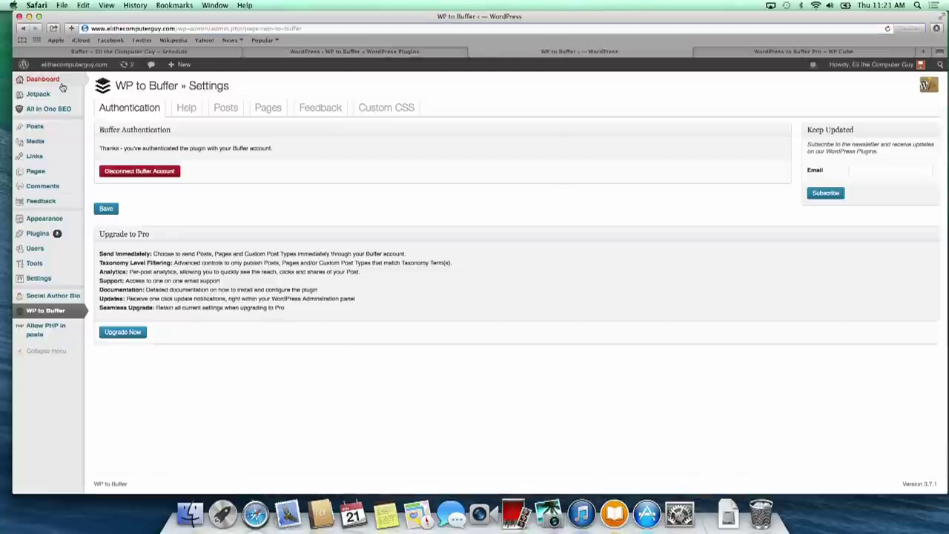
# - Check the Authentication panel confirming the Buffer account, then show the plugin's publishing-tag help
pyautogui.moveTo(55, 107)
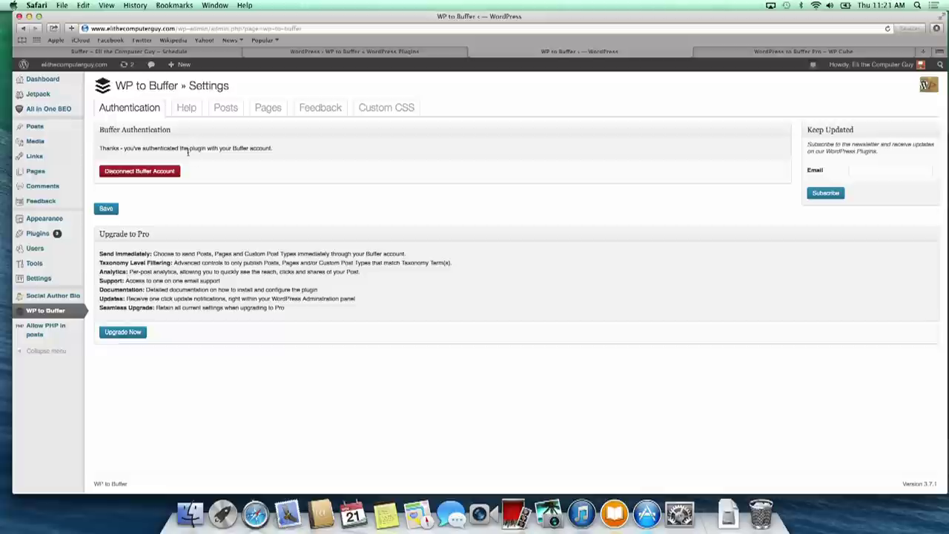
pyautogui.click(186, 109)
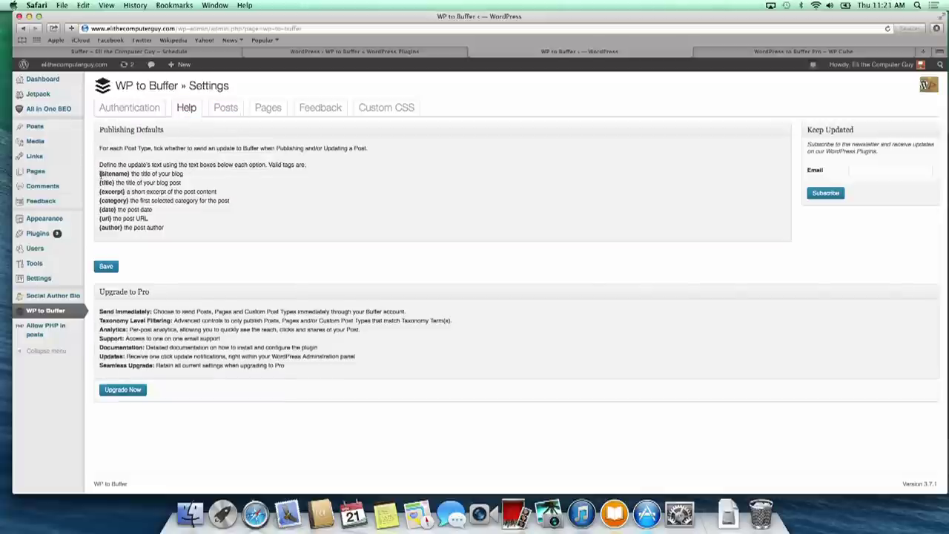
# - Highlight the {sitename} and {author} help tags, then enable On Publish in the Posts settings
pyautogui.moveTo(100, 174); pyautogui.dragTo(128, 174)
pyautogui.click(100, 180)
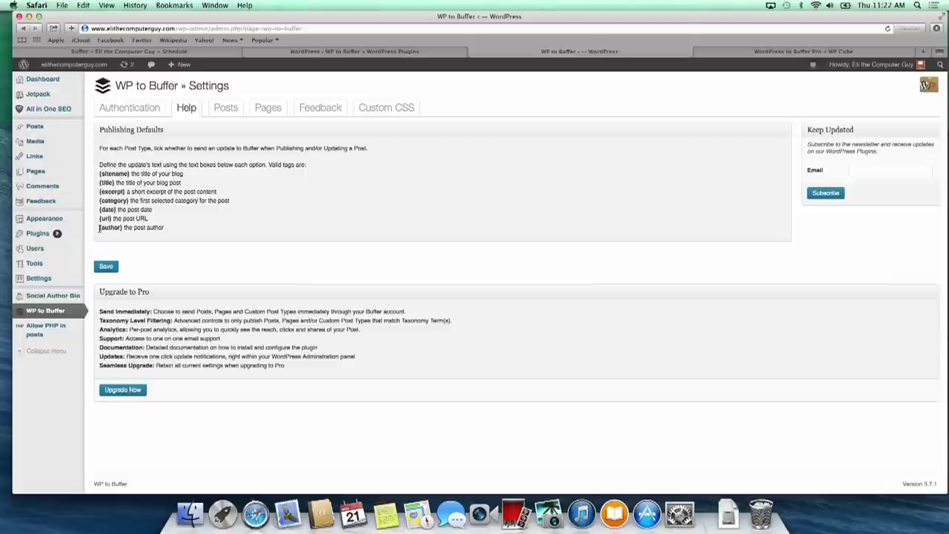
pyautogui.moveTo(99, 228); pyautogui.dragTo(123, 228)
pyautogui.click(226, 112)
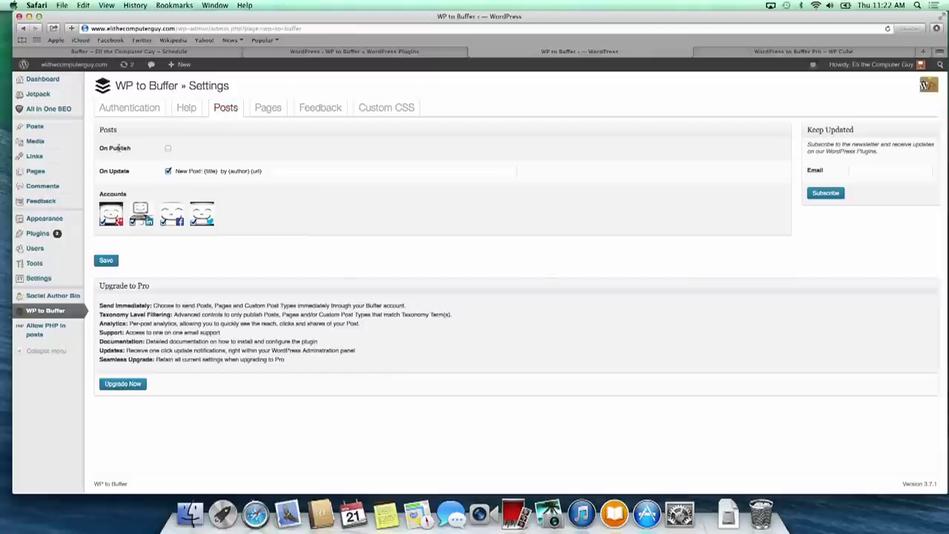
pyautogui.click(168, 149)
pyautogui.click(167, 150)
pyautogui.click(268, 109)
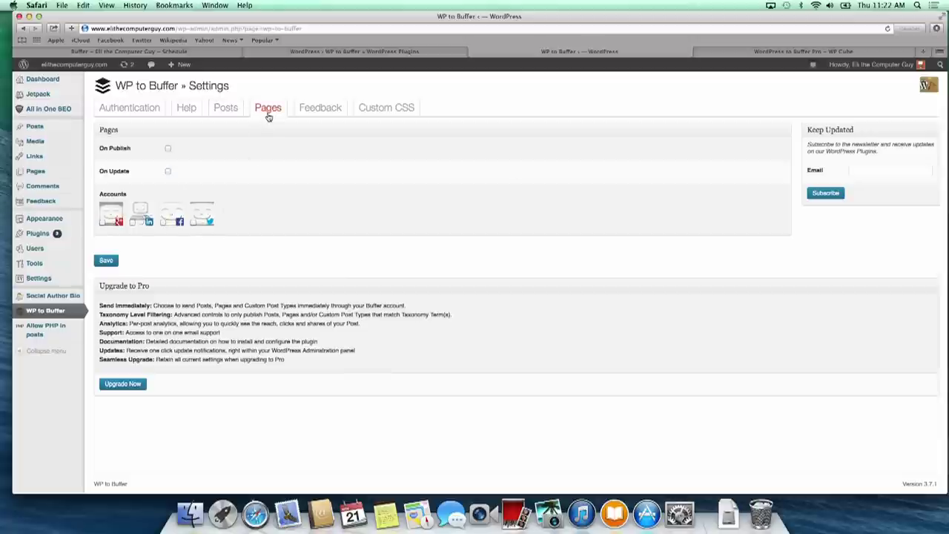
pyautogui.click(168, 149)
pyautogui.click(168, 149)
pyautogui.click(167, 171)
pyautogui.click(168, 171)
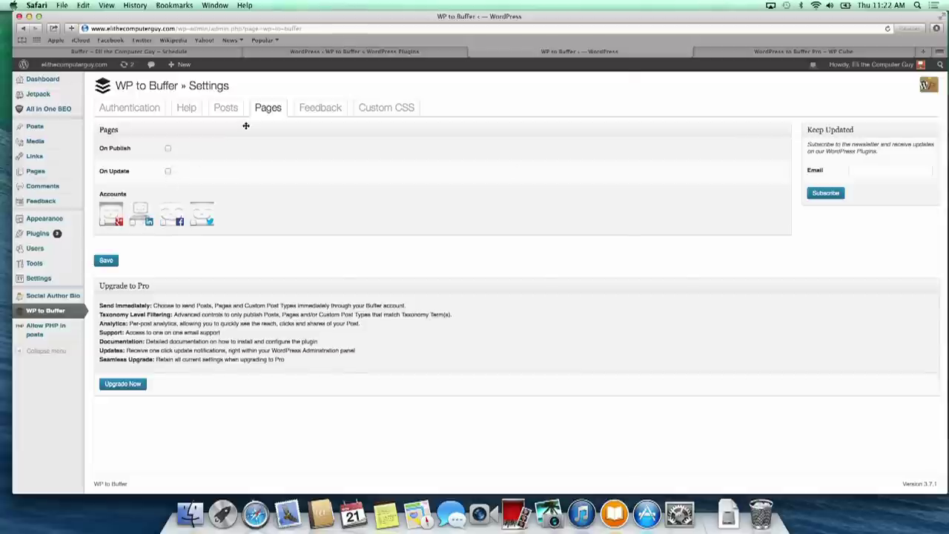
pyautogui.click(226, 109)
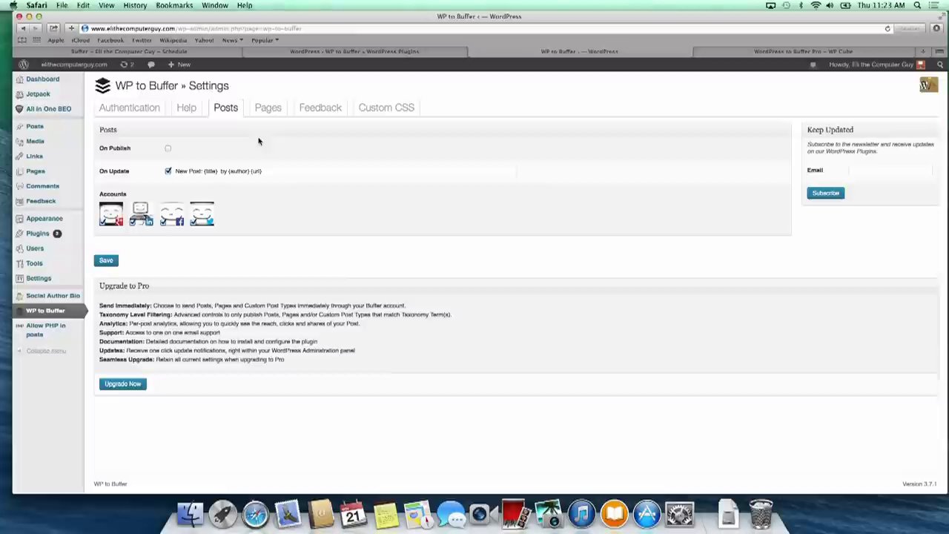
pyautogui.tripleClick(202, 171)
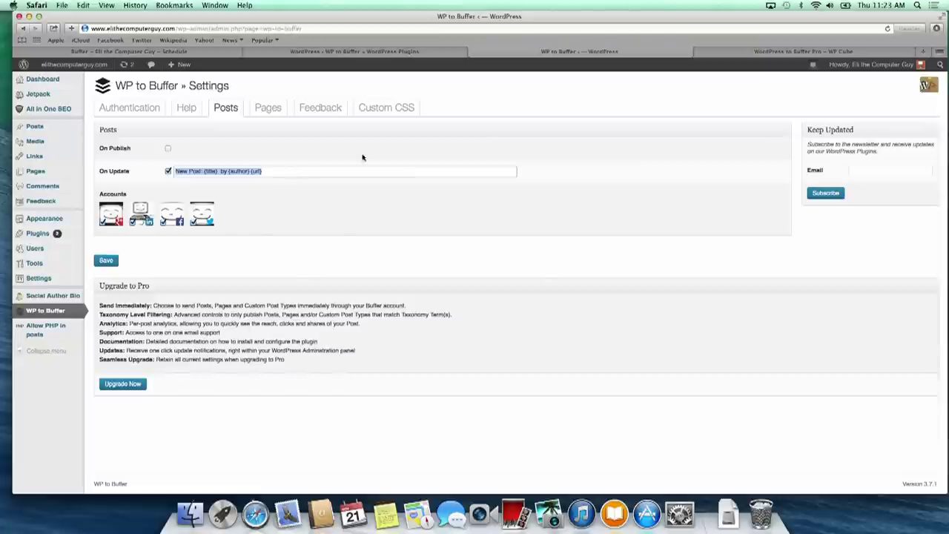
# - Check the Twitter account's Buffer queue with its failed 20th November post, then return to WP to Buffer
pyautogui.click(205, 51)
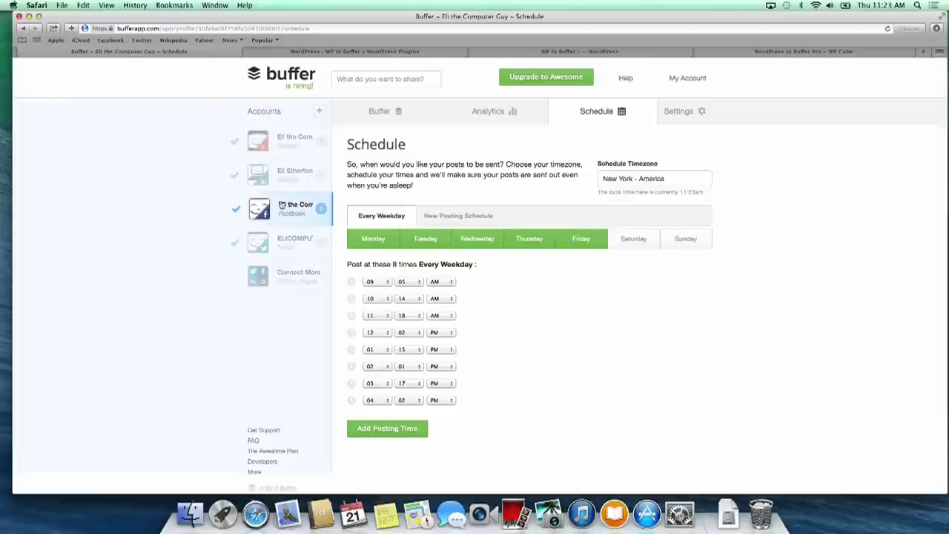
pyautogui.click(282, 241)
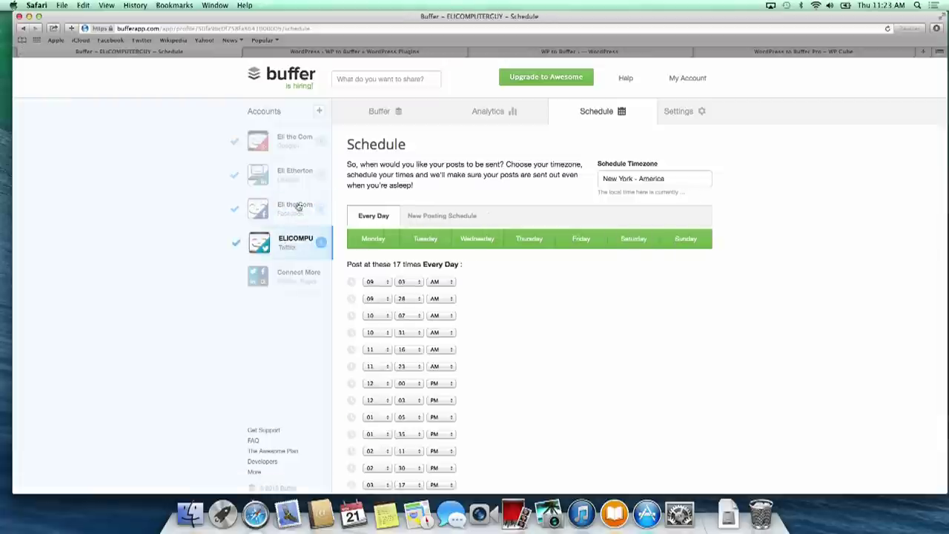
pyautogui.click(421, 105)
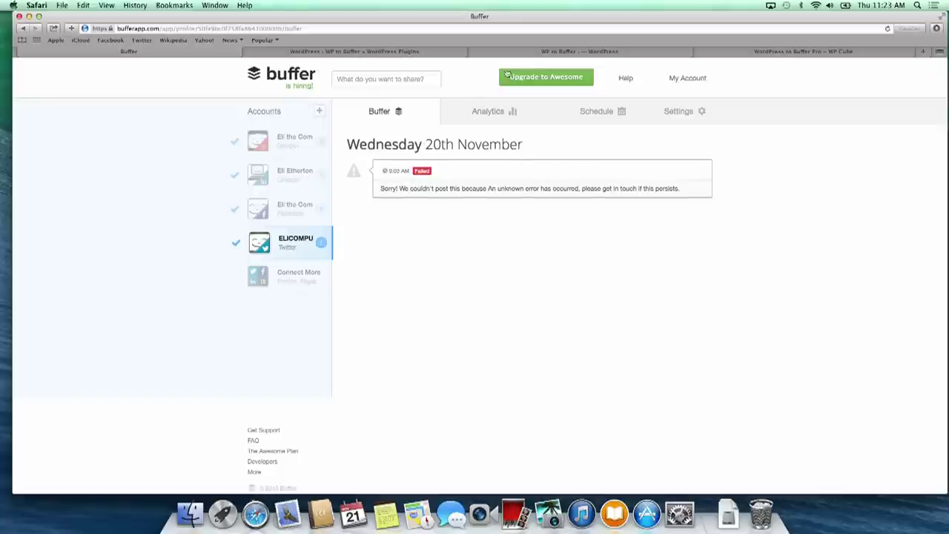
pyautogui.click(540, 55)
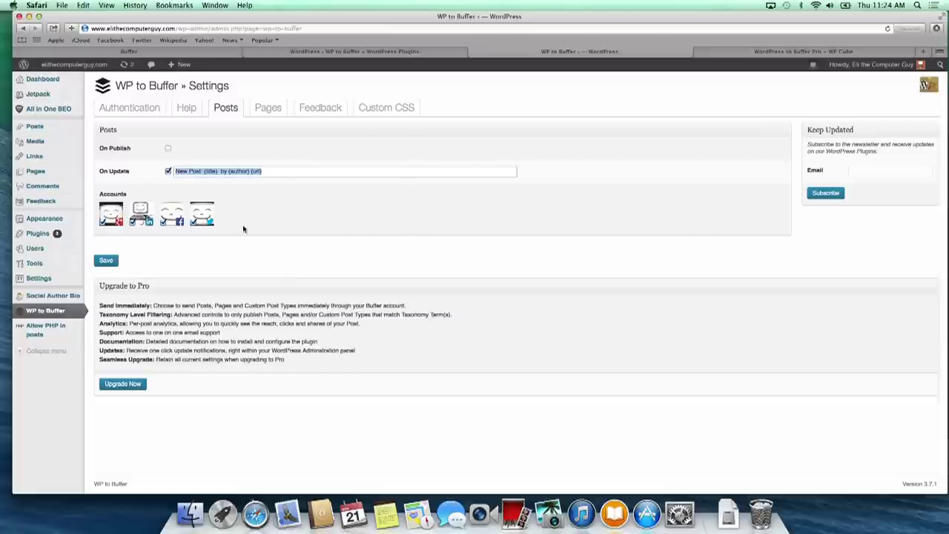
pyautogui.click(269, 109)
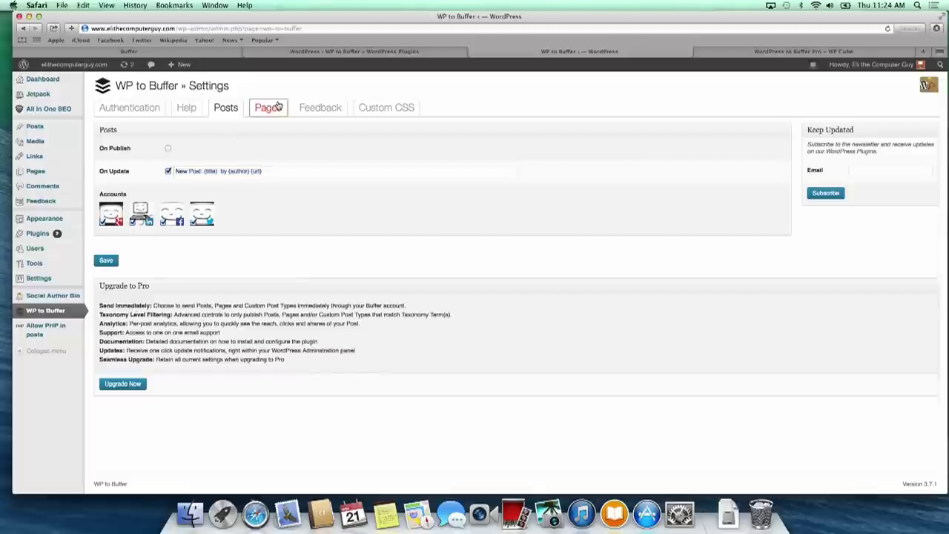
pyautogui.click(320, 110)
pyautogui.click(266, 110)
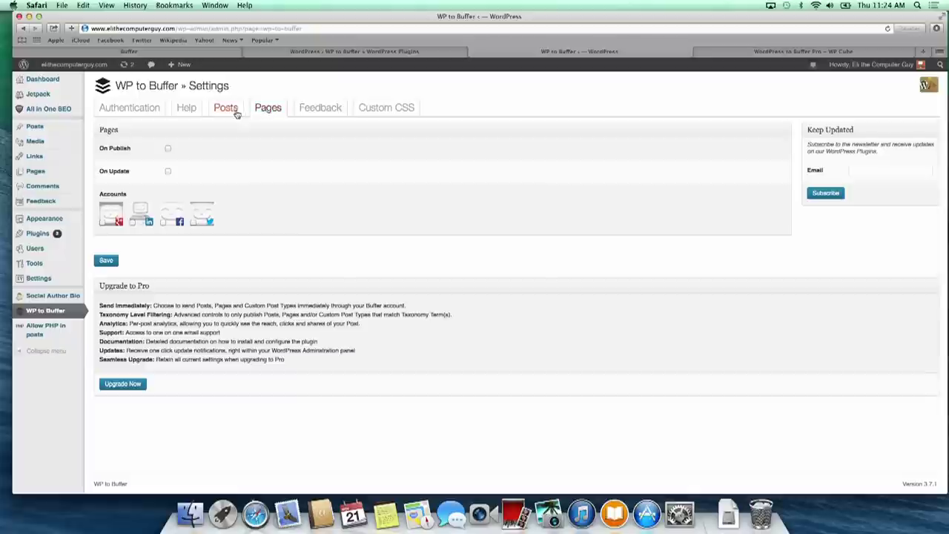
pyautogui.click(226, 110)
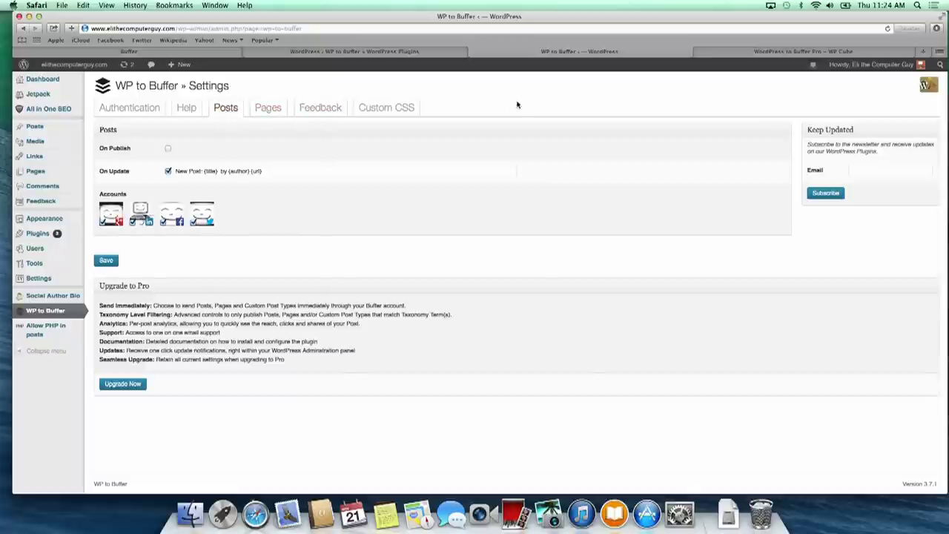
pyautogui.click(802, 52)
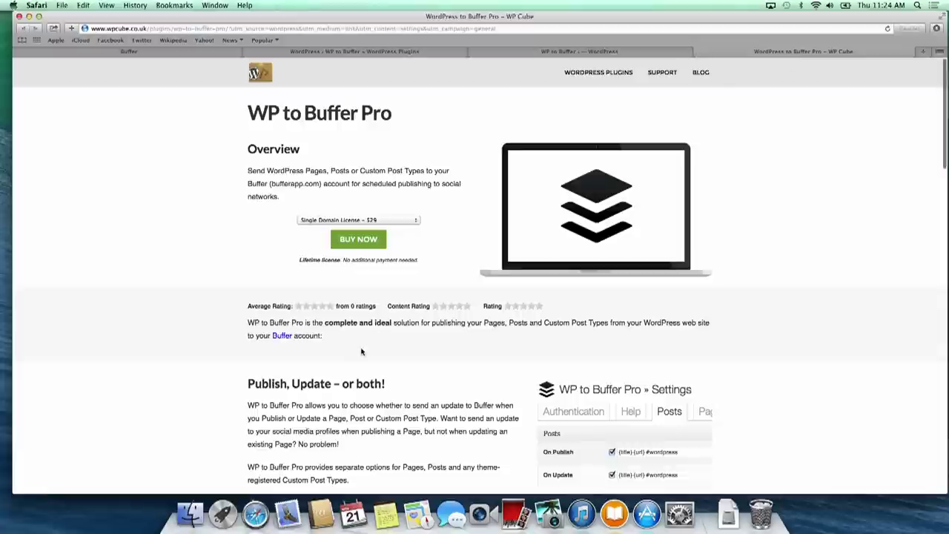
# - Scroll through the WP to Buffer Pro features and back up to the $29 Single Domain License
pyautogui.scroll(-3, 361, 348)
pyautogui.scroll(-10, 361, 349)
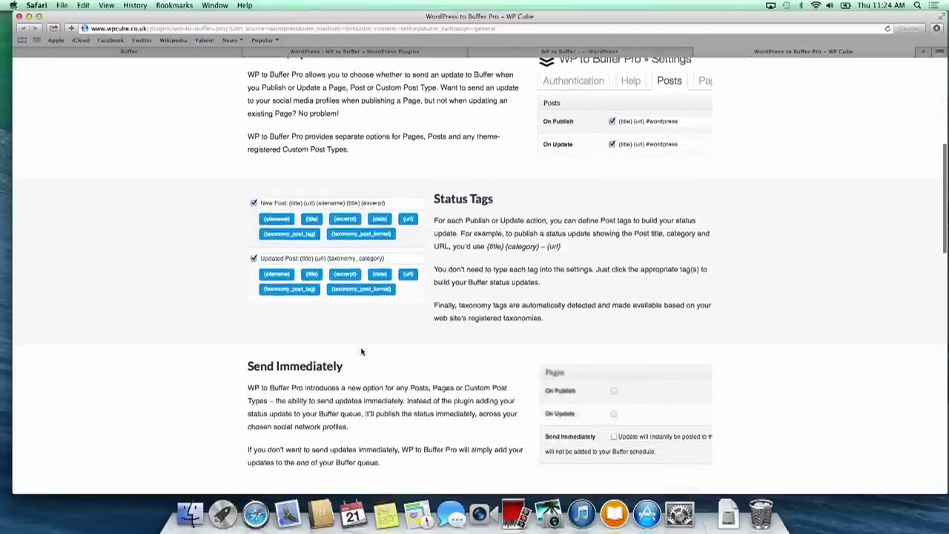
pyautogui.scroll(-2, 362, 349)
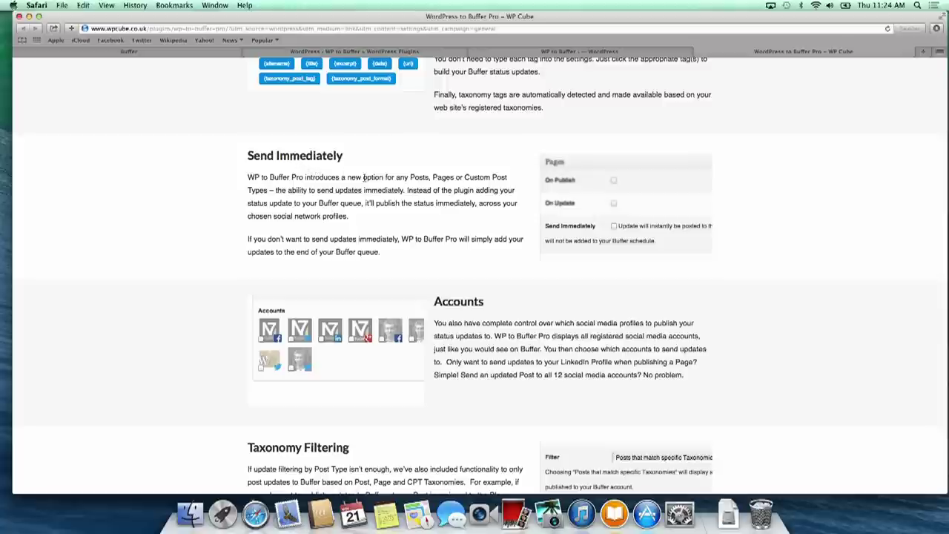
pyautogui.scroll(-3, 322, 223)
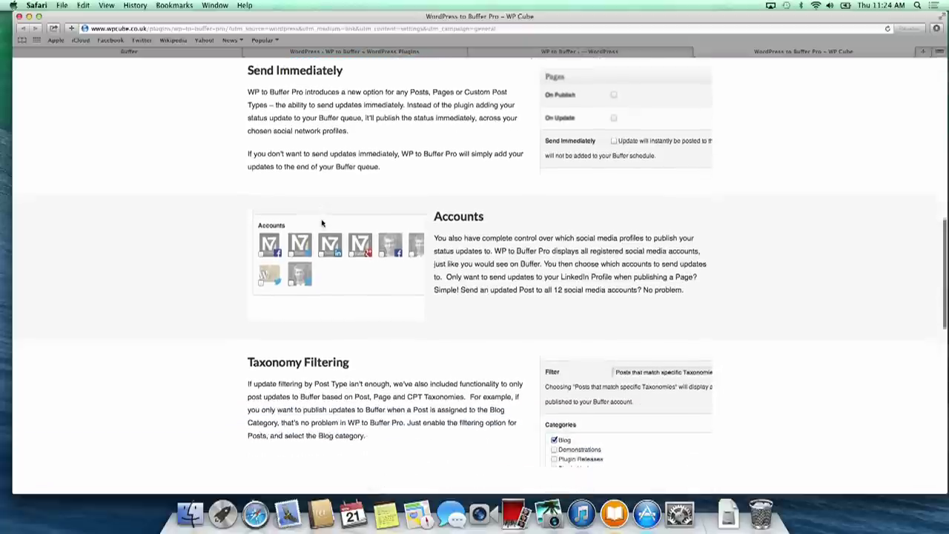
pyautogui.scroll(-3, 452, 296)
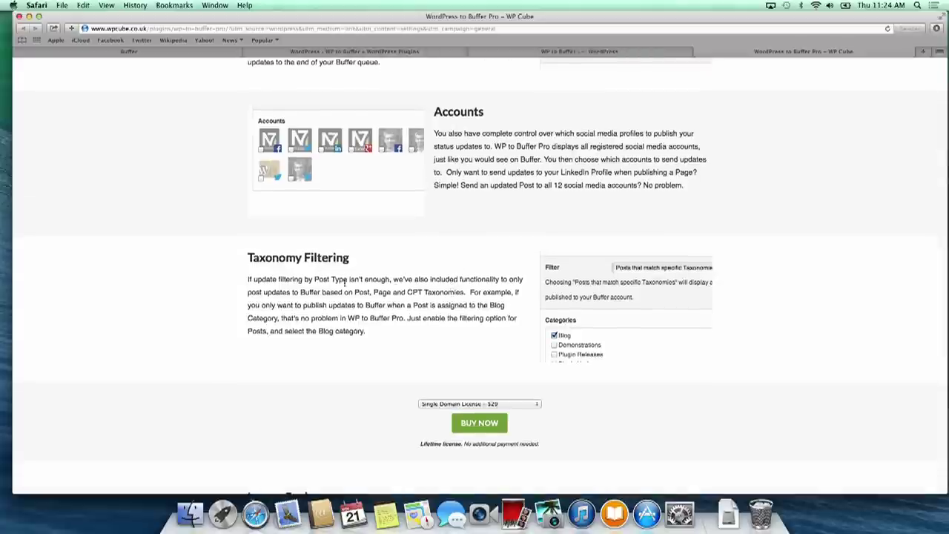
pyautogui.scroll(3, 345, 282)
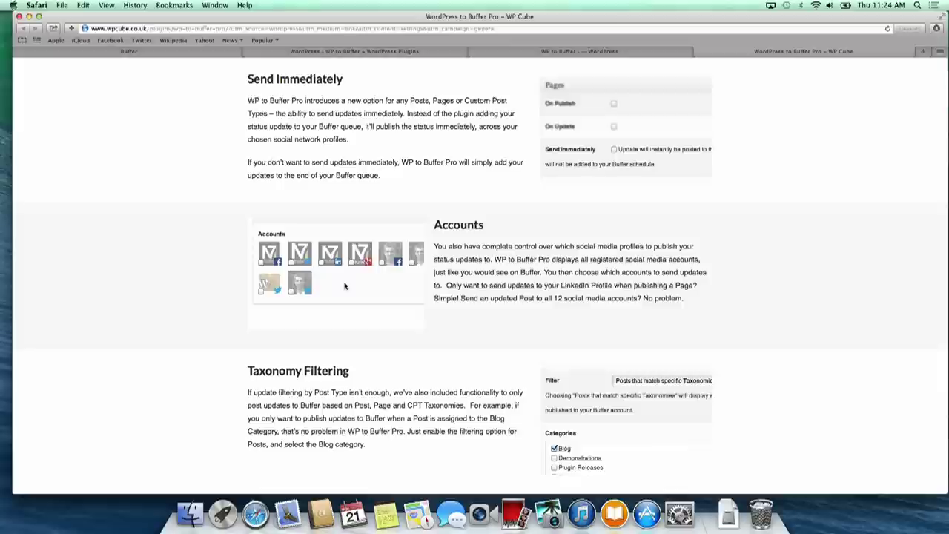
pyautogui.scroll(15, 345, 286)
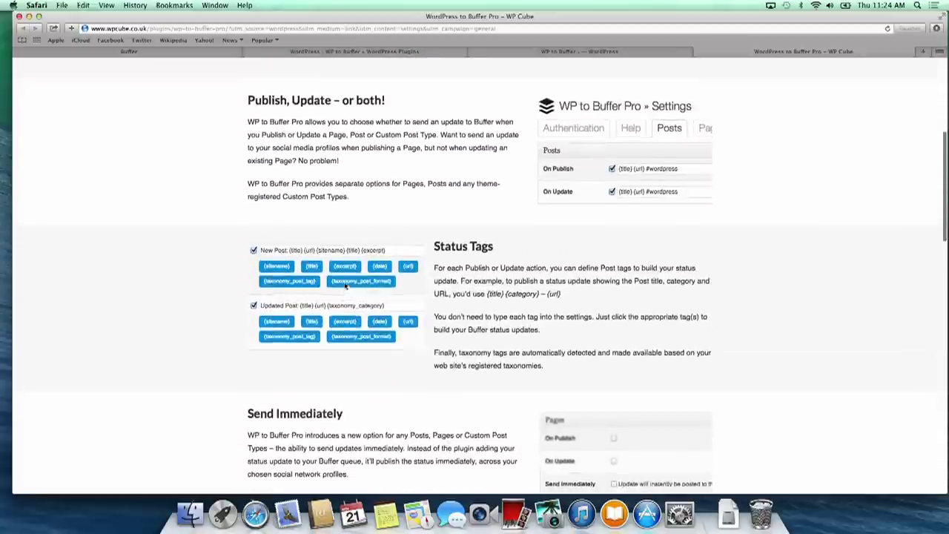
pyautogui.scroll(2, 345, 283)
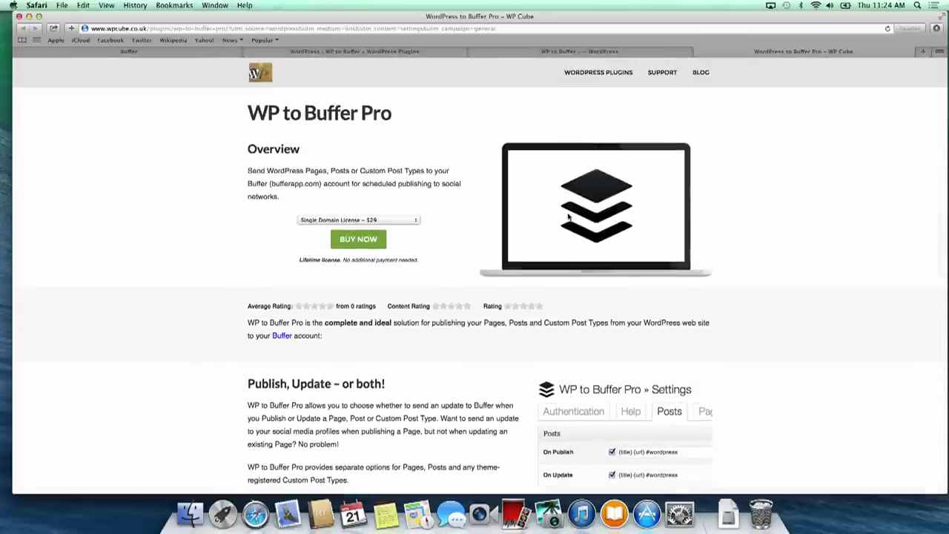
# - Return to the WordPress.org tab showing the WP to Buffer download page
pyautogui.click(384, 52)
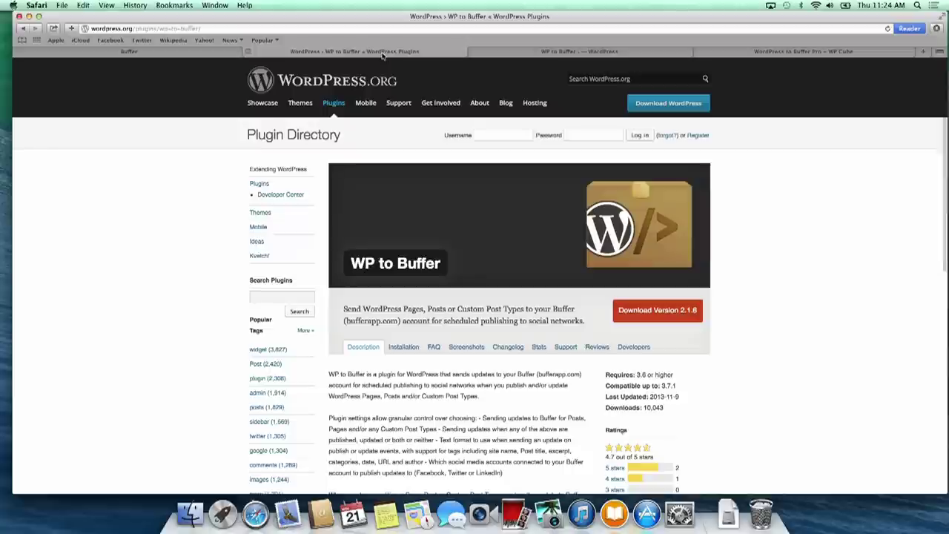
pyautogui.moveTo(399, 105)
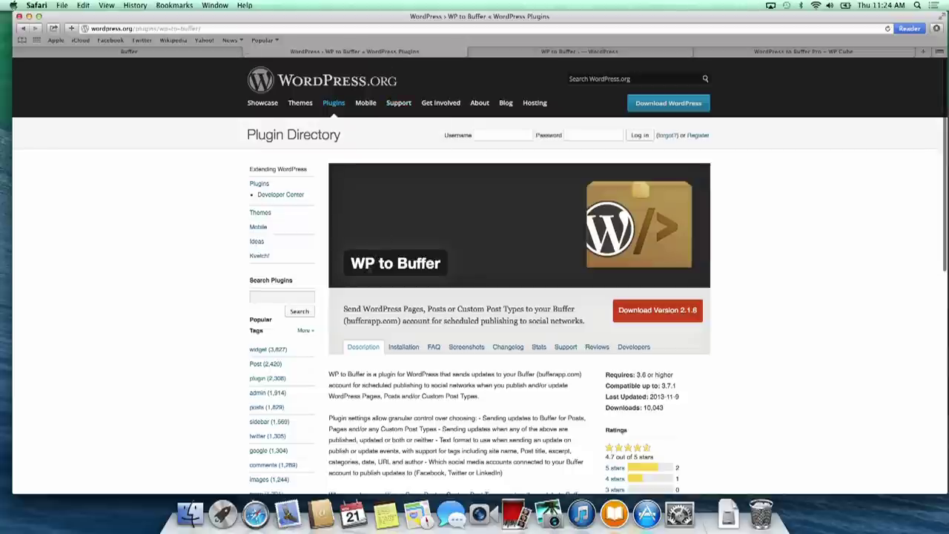